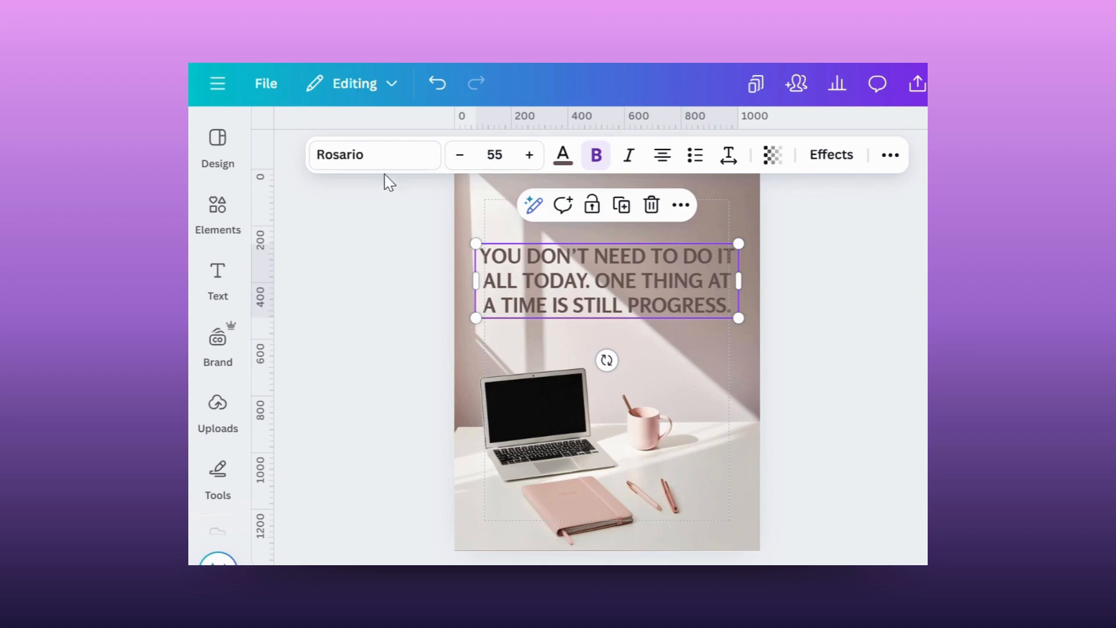
Look through the modern fonts, font sizes and text colour options available for the quote text.
left_click(385, 154)
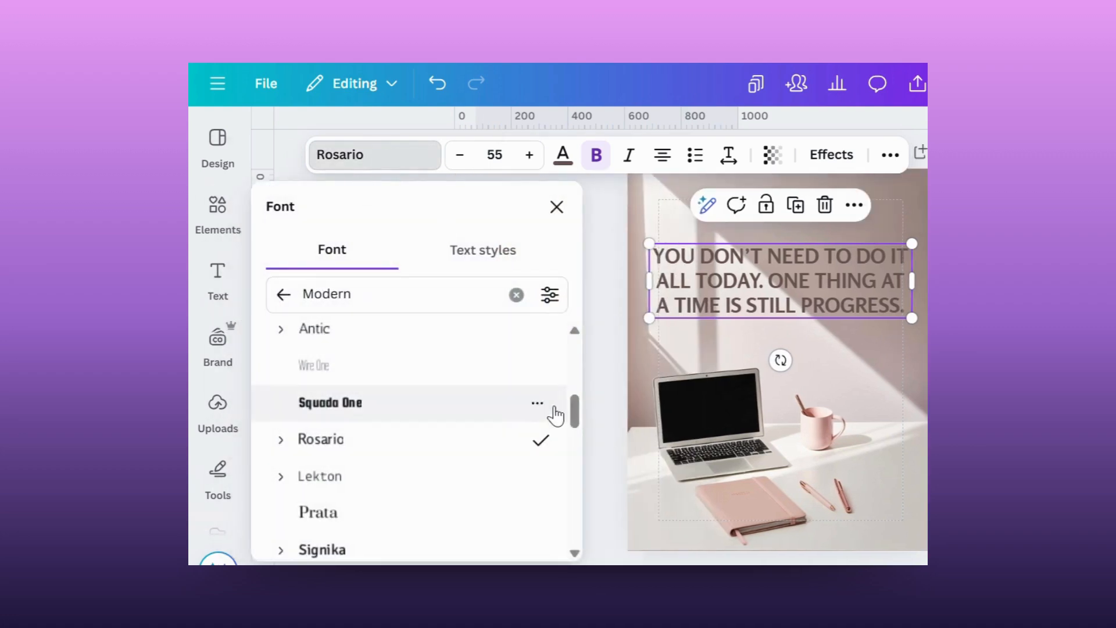
left_click_drag(575, 414, 576, 479)
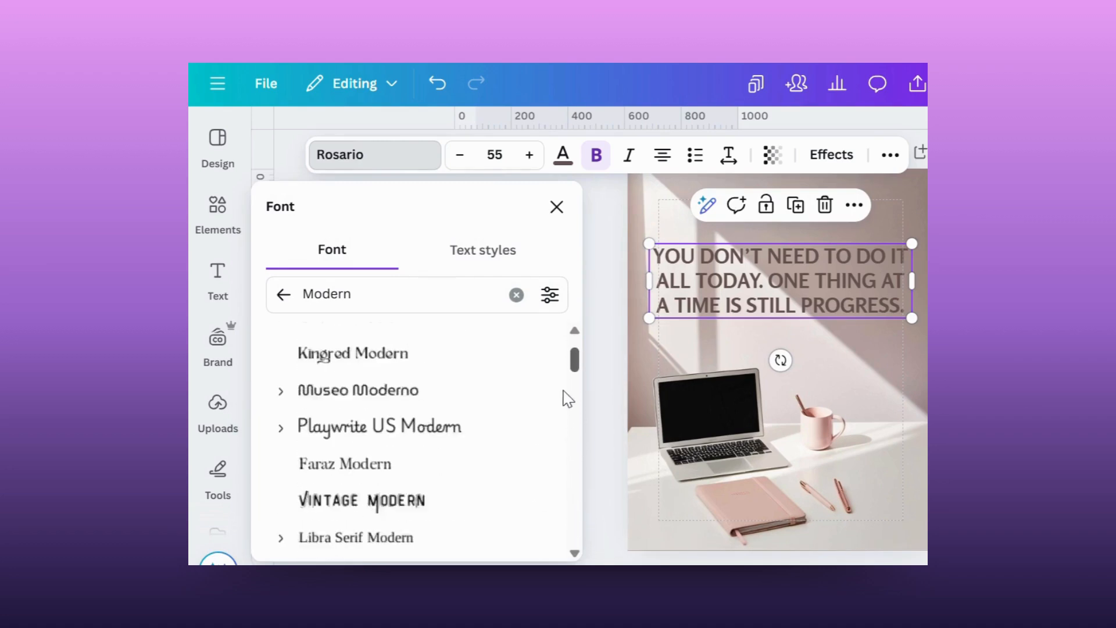
left_click(511, 152)
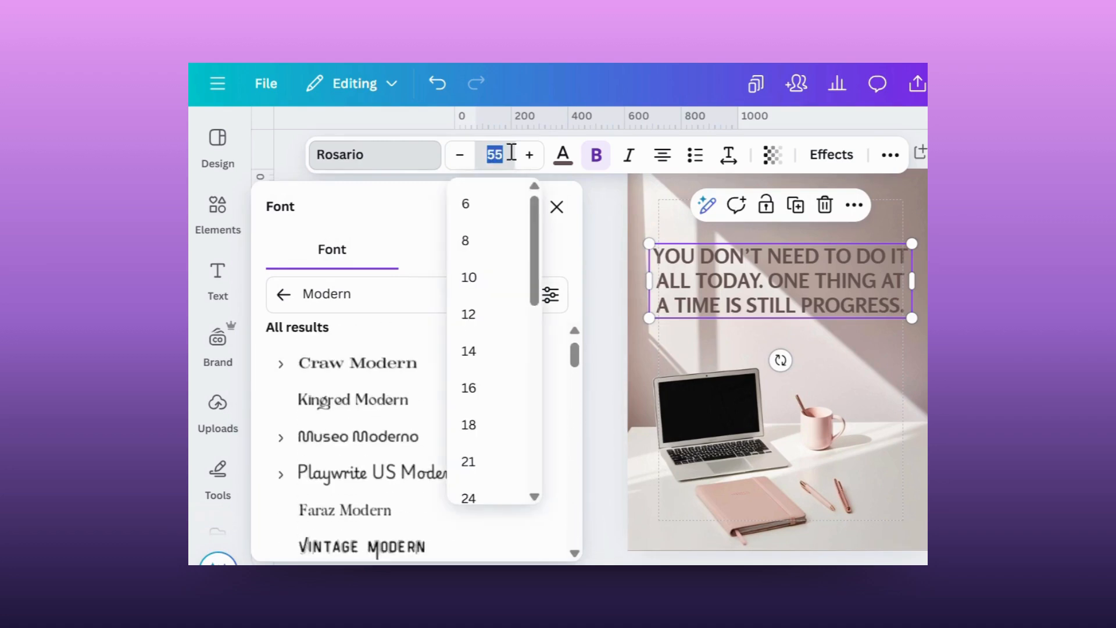
left_click(564, 163)
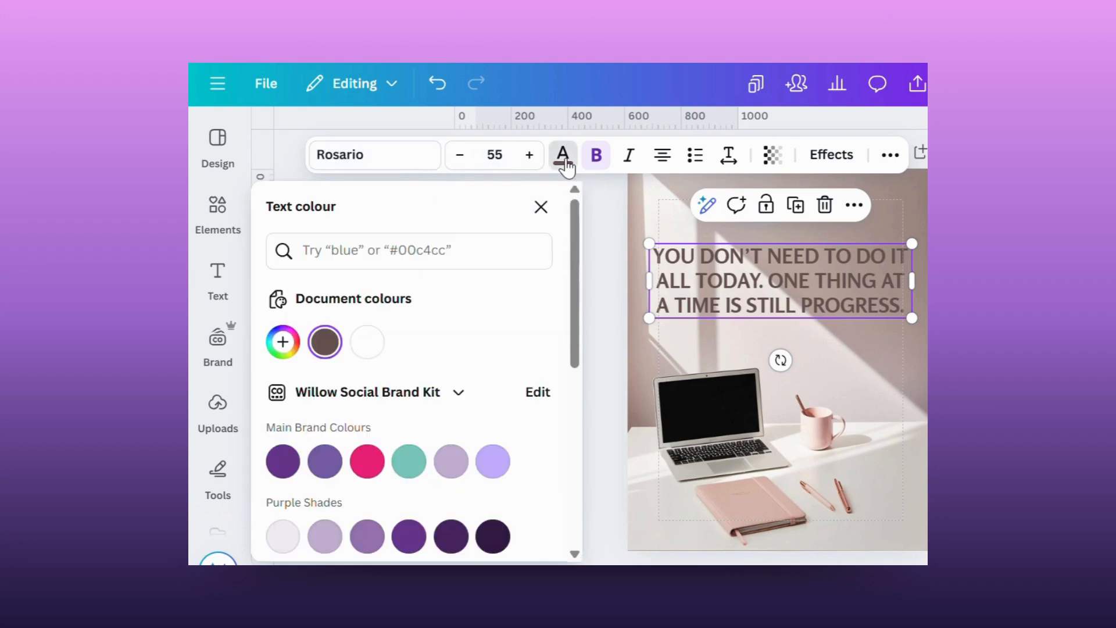
Switch the quote text's bold formatting off and on again, and leave the text colour options.
left_click(596, 155)
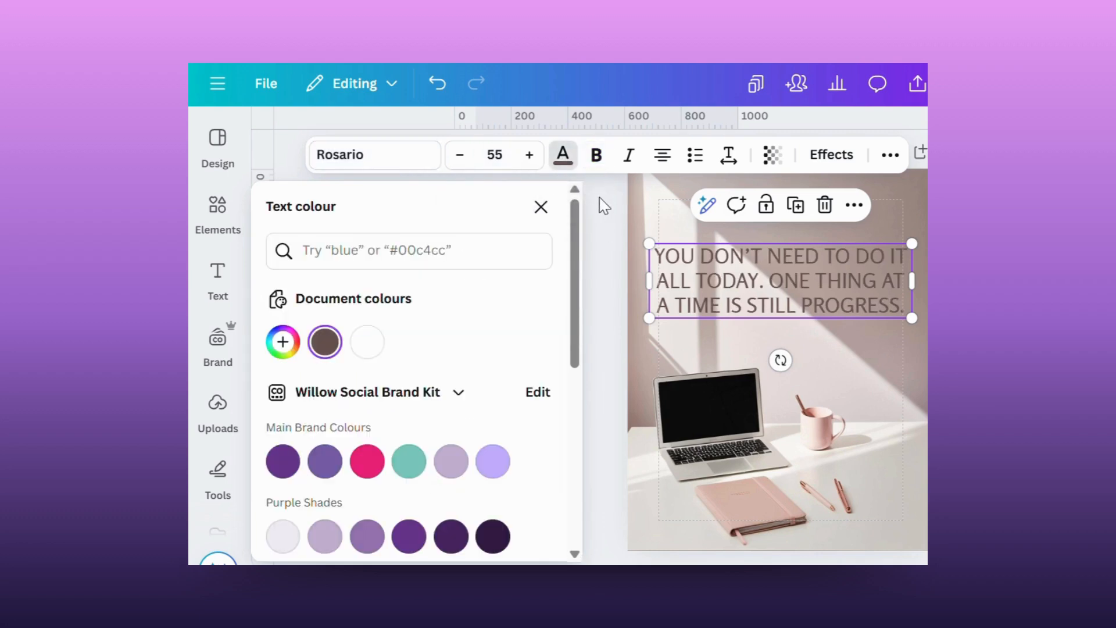
left_click(596, 156)
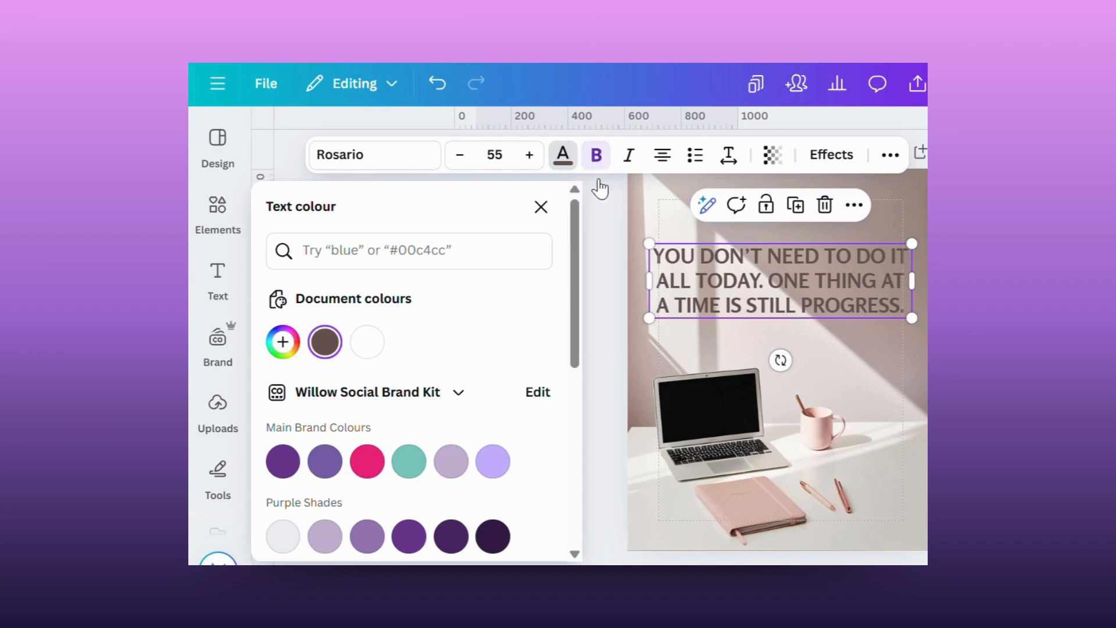
left_click(603, 219)
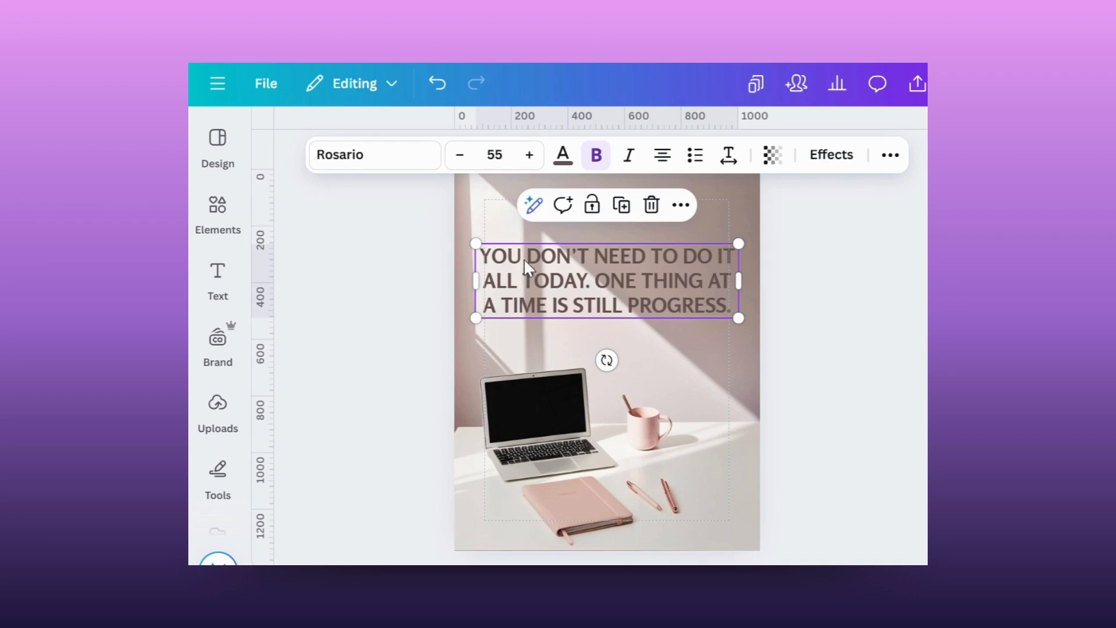
Look through the text colour palettes and the text effect styles available for the quote.
left_click(561, 160)
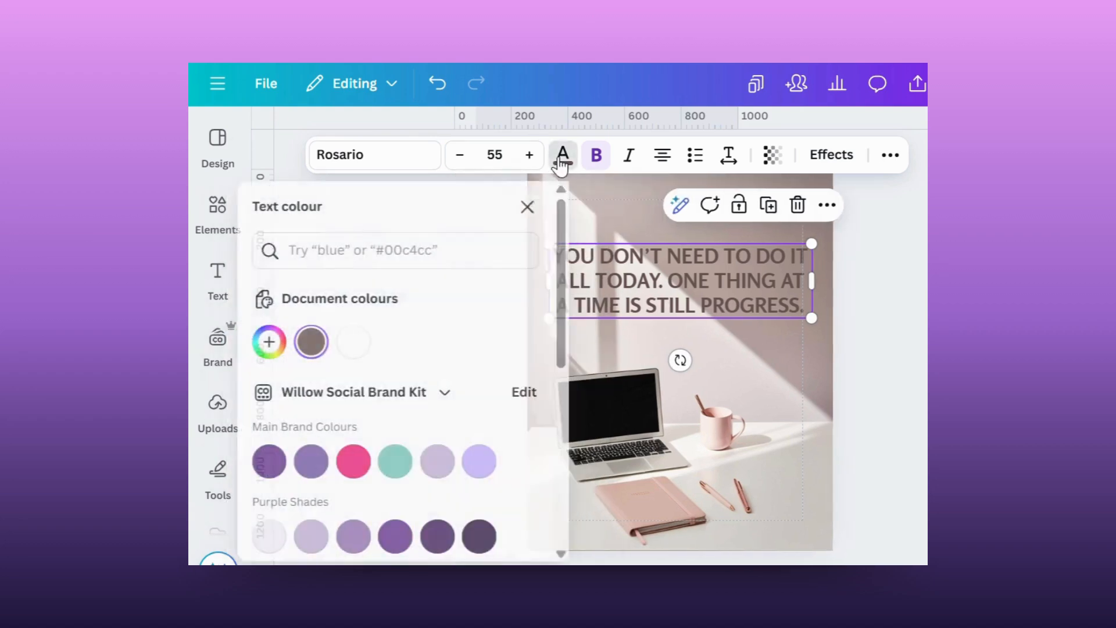
left_click_drag(574, 280, 573, 451)
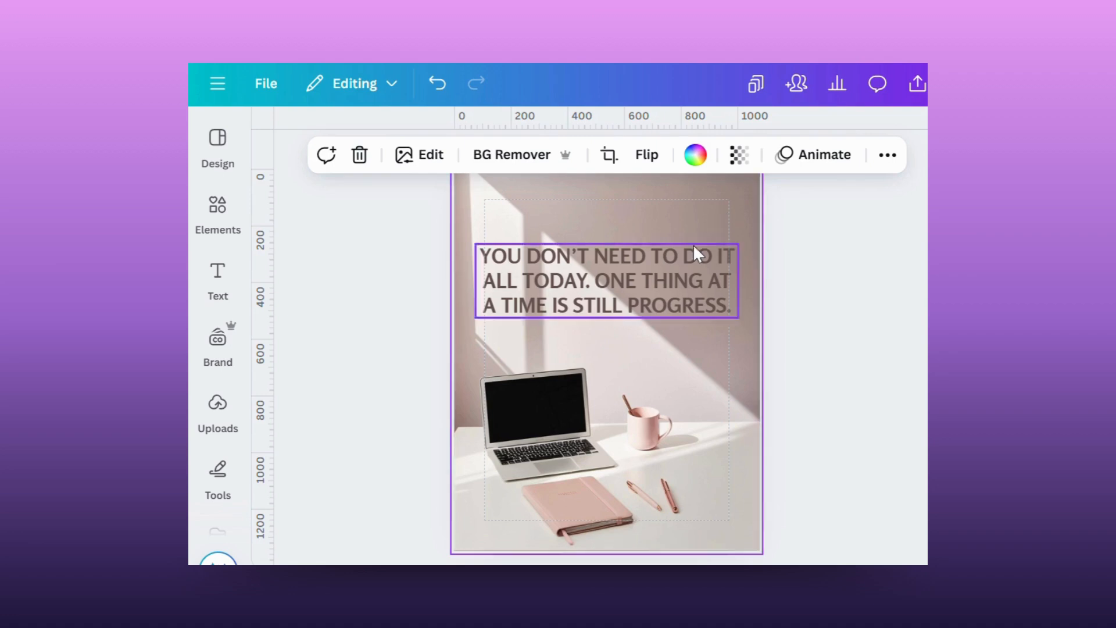
left_click(678, 271)
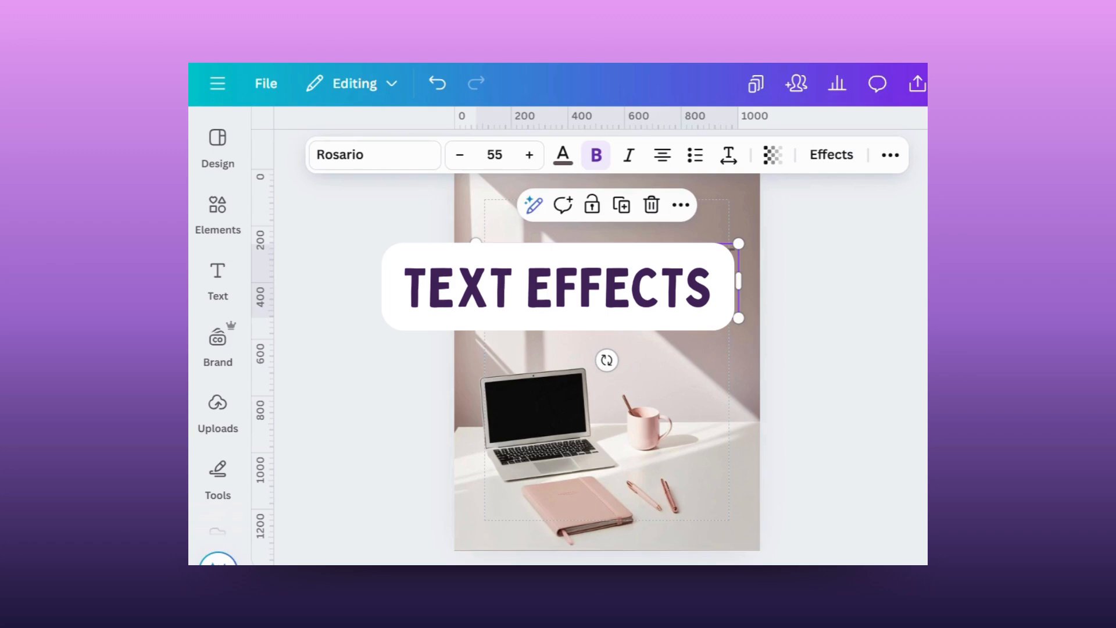
left_click(848, 157)
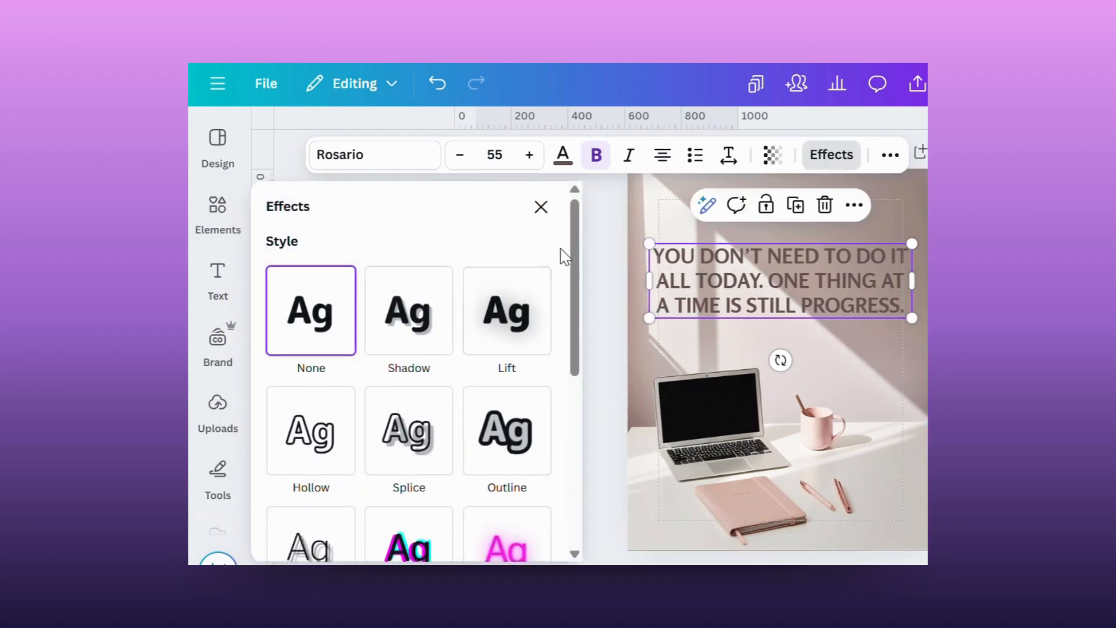
mouse_move(573, 254)
left_mouse_down()
mouse_move(576, 443)
mouse_move(568, 247)
left_mouse_up()
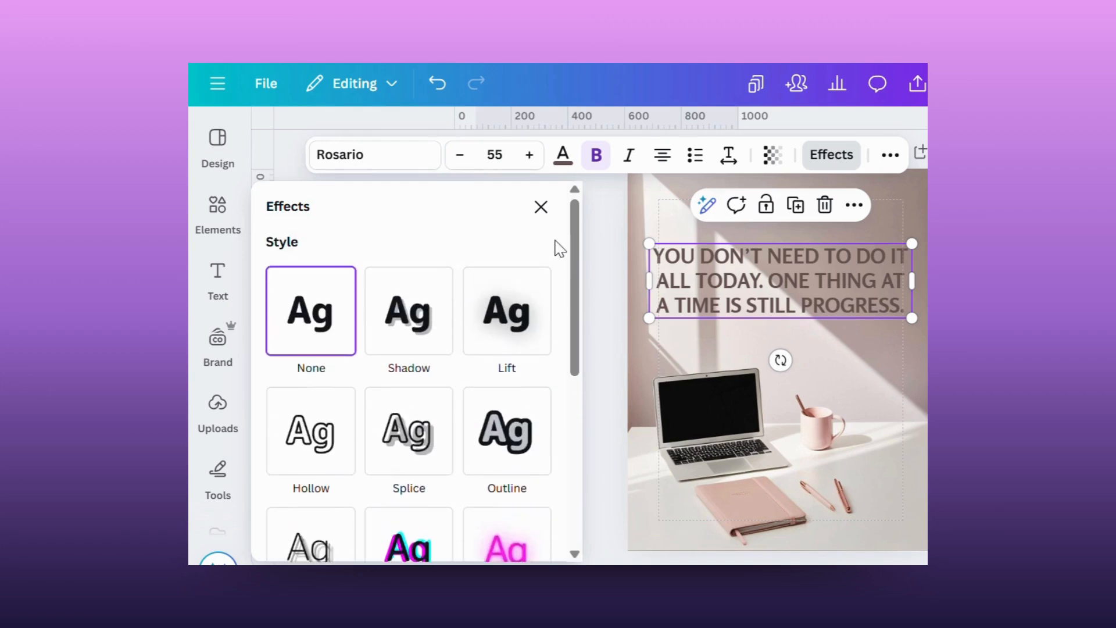
Try the Shadow effect on the quote text, and replace it with the Lift effect at a lower intensity.
left_click(405, 329)
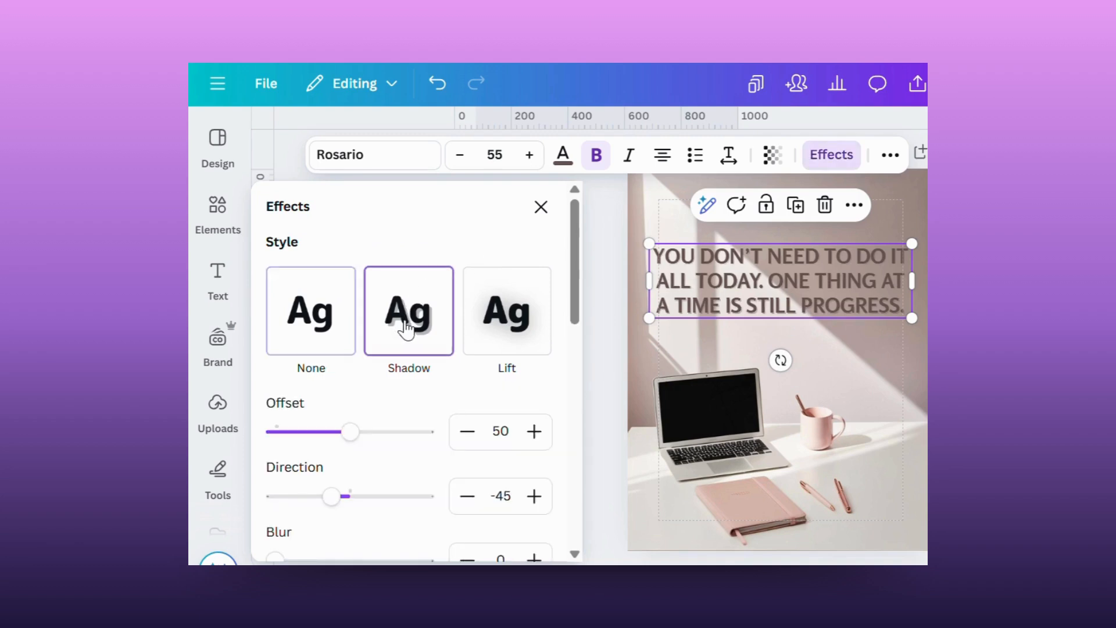
mouse_move(578, 291)
left_mouse_down()
mouse_move(588, 391)
mouse_move(581, 295)
left_mouse_up()
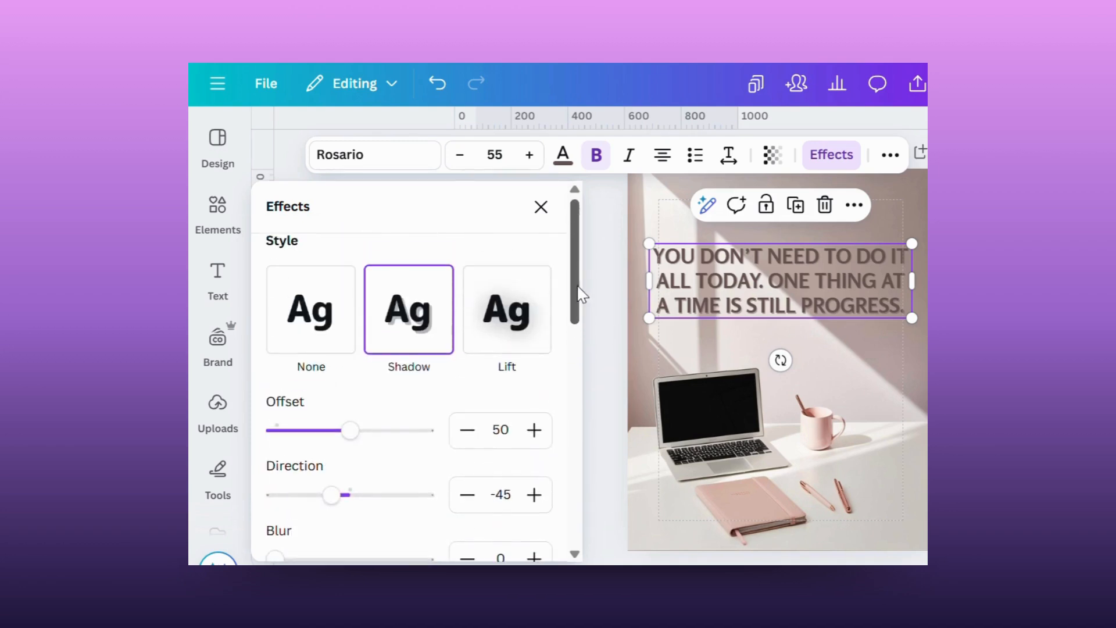
left_click(515, 314)
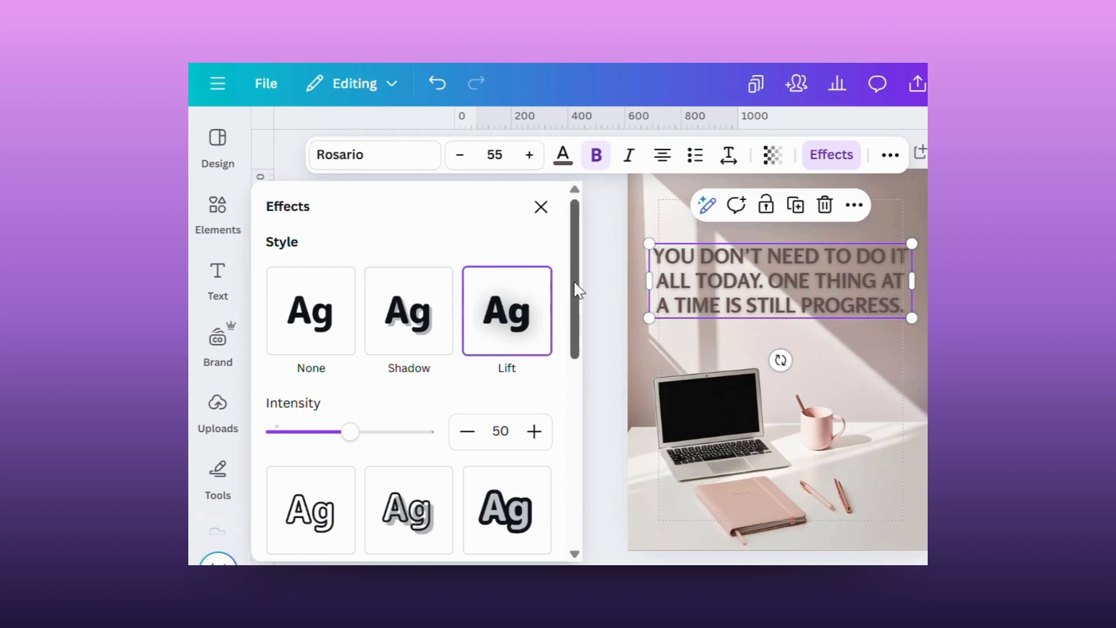
left_click_drag(578, 299, 580, 342)
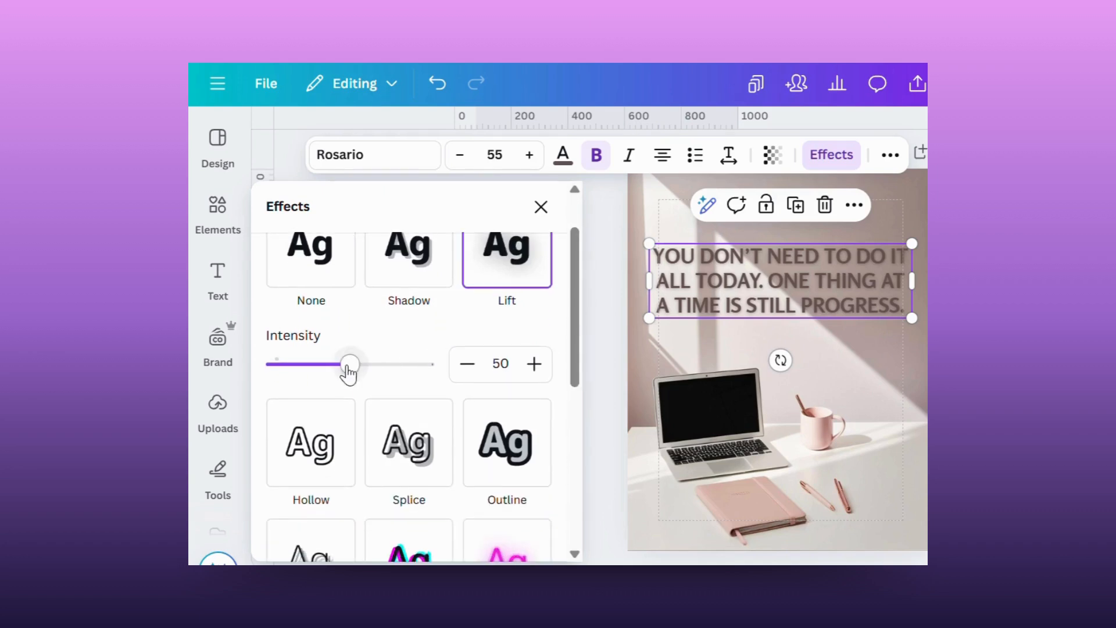
mouse_move(349, 364)
left_mouse_down()
mouse_move(413, 376)
mouse_move(304, 373)
mouse_move(334, 375)
left_mouse_up()
Try the Hollow effect on the quote text, followed by Splice, and view the Splice settings.
left_click(308, 439)
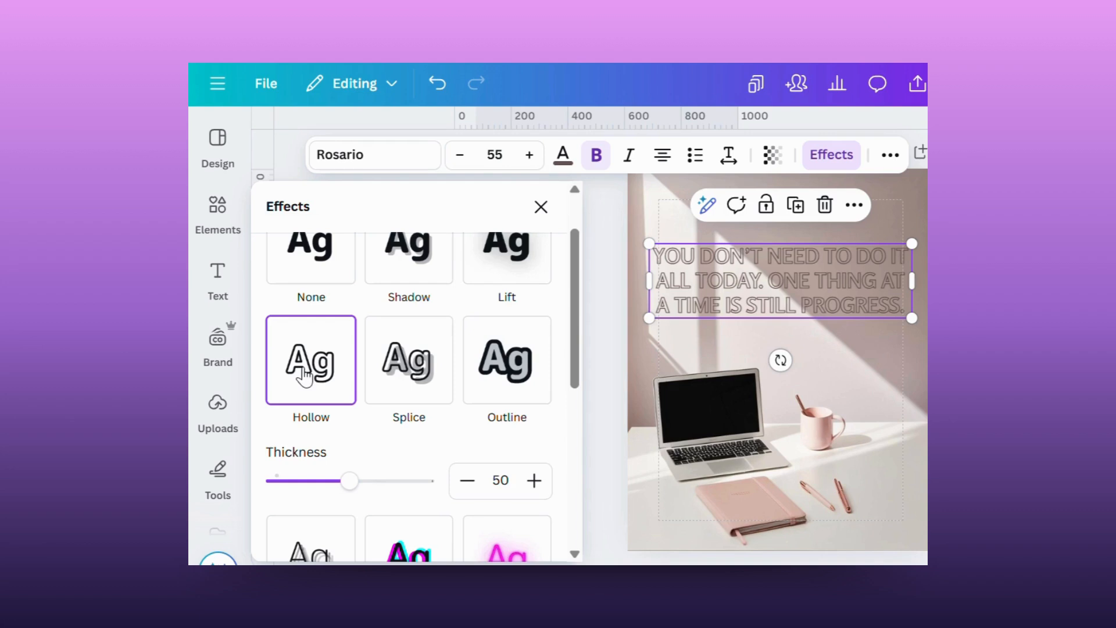
left_click(417, 382)
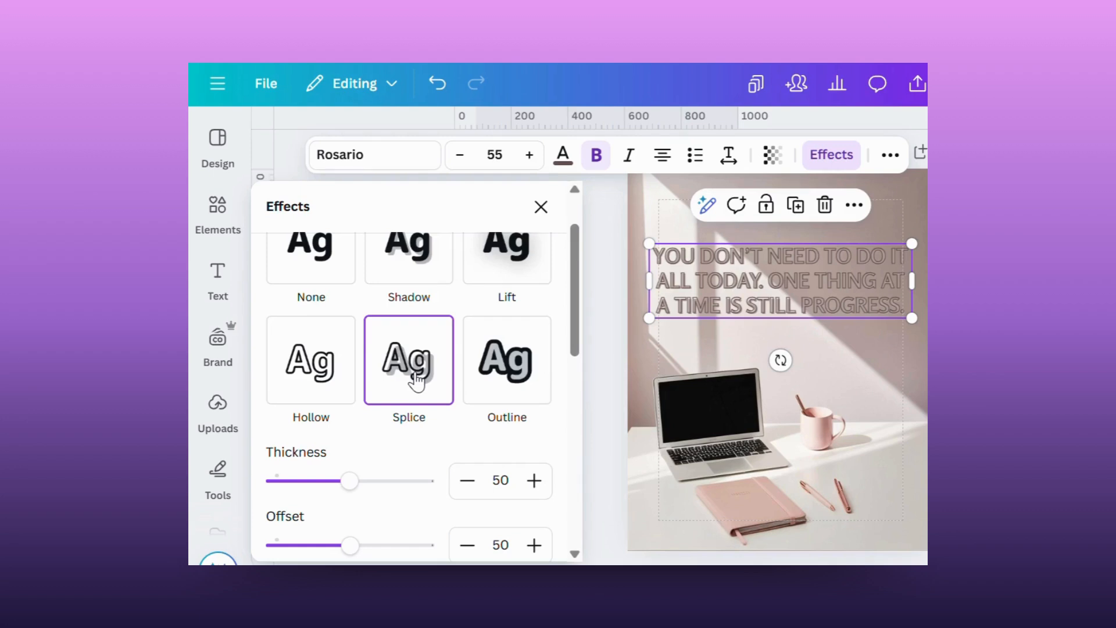
scroll(578, 361, "down", 3)
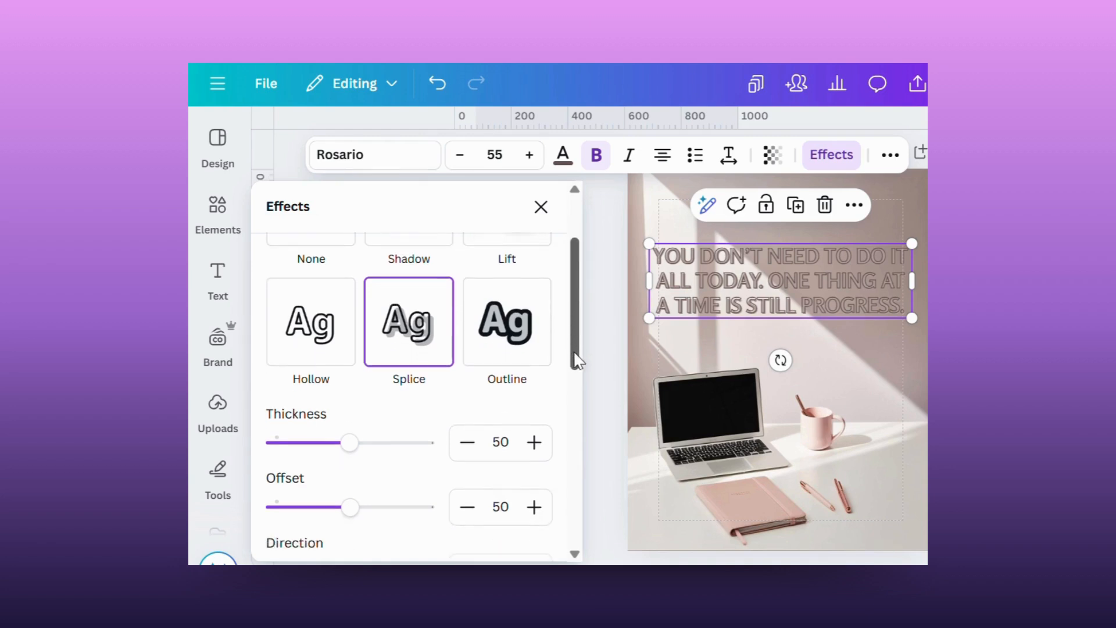
mouse_move(577, 360)
left_mouse_down()
mouse_move(581, 398)
mouse_move(581, 349)
left_mouse_up()
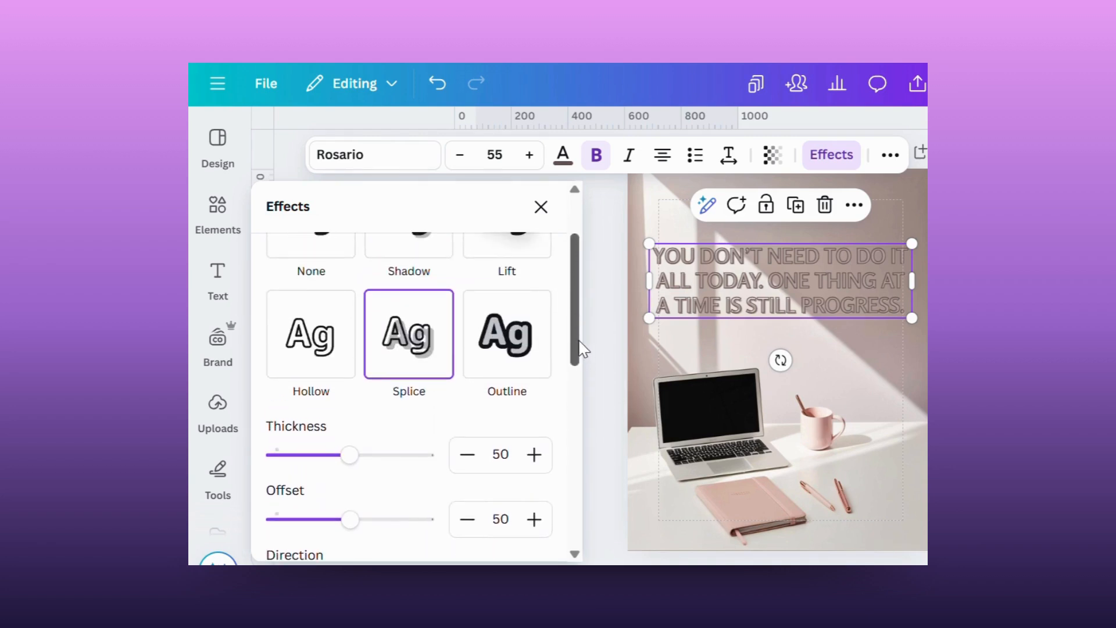
Try the Outline effect on the quote text with a white (#ffffff) outline and a thickness of 1.
left_click(493, 366)
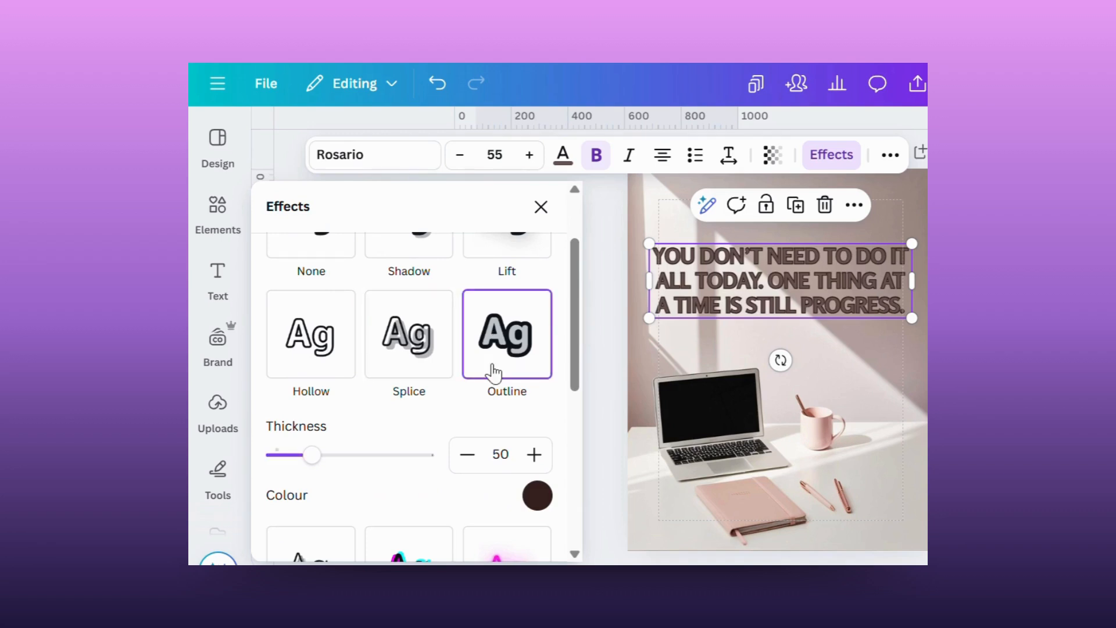
left_click(538, 496)
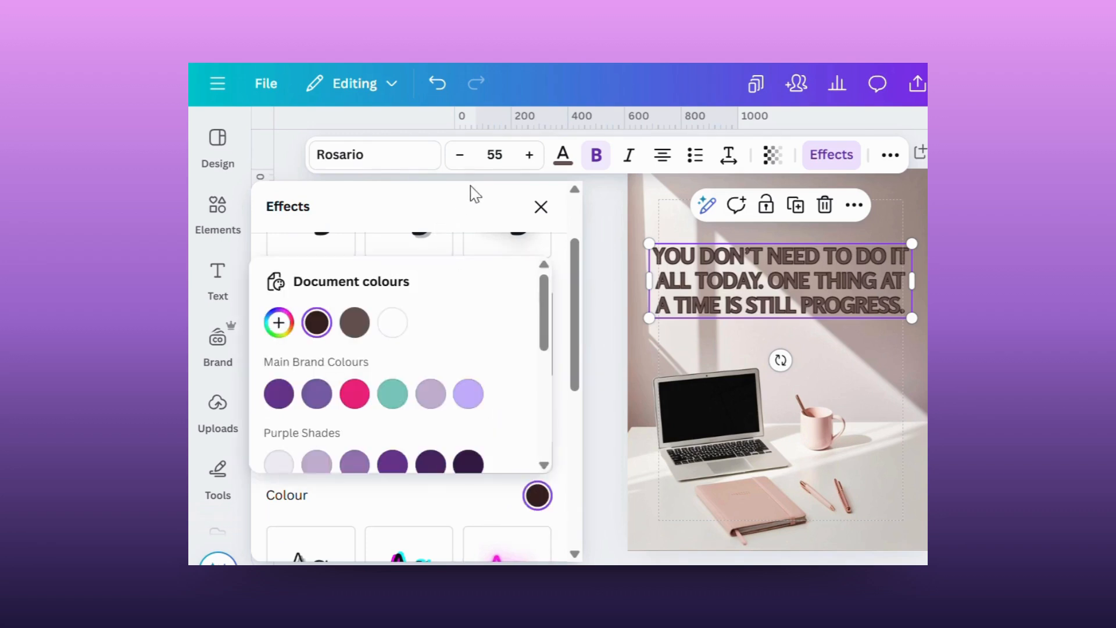
left_click(385, 330)
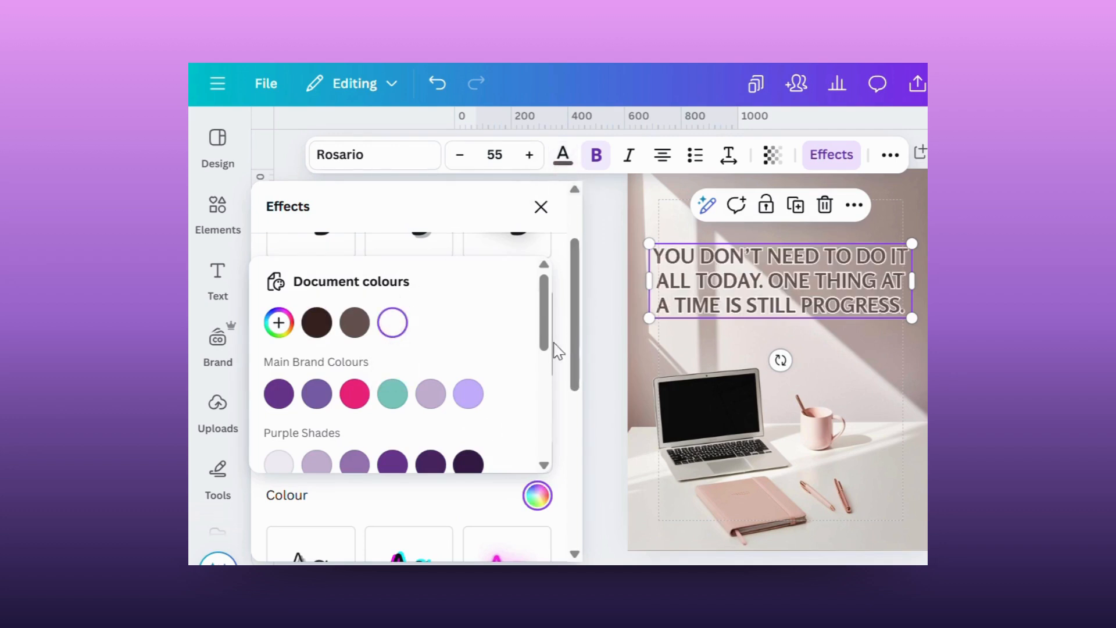
left_click(555, 395)
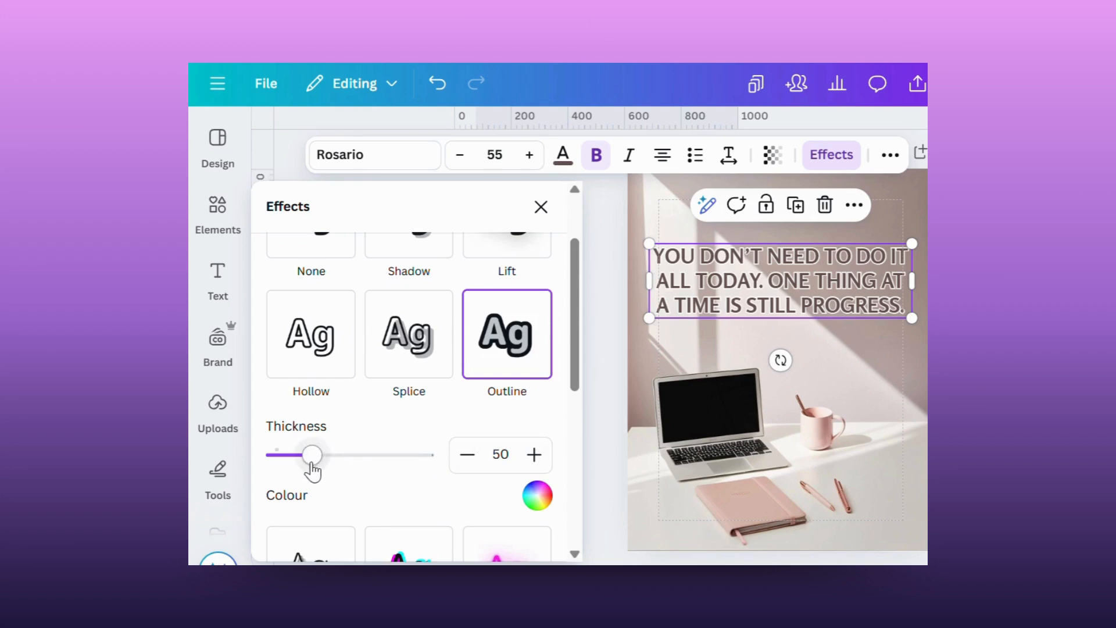
left_click_drag(312, 464, 269, 461)
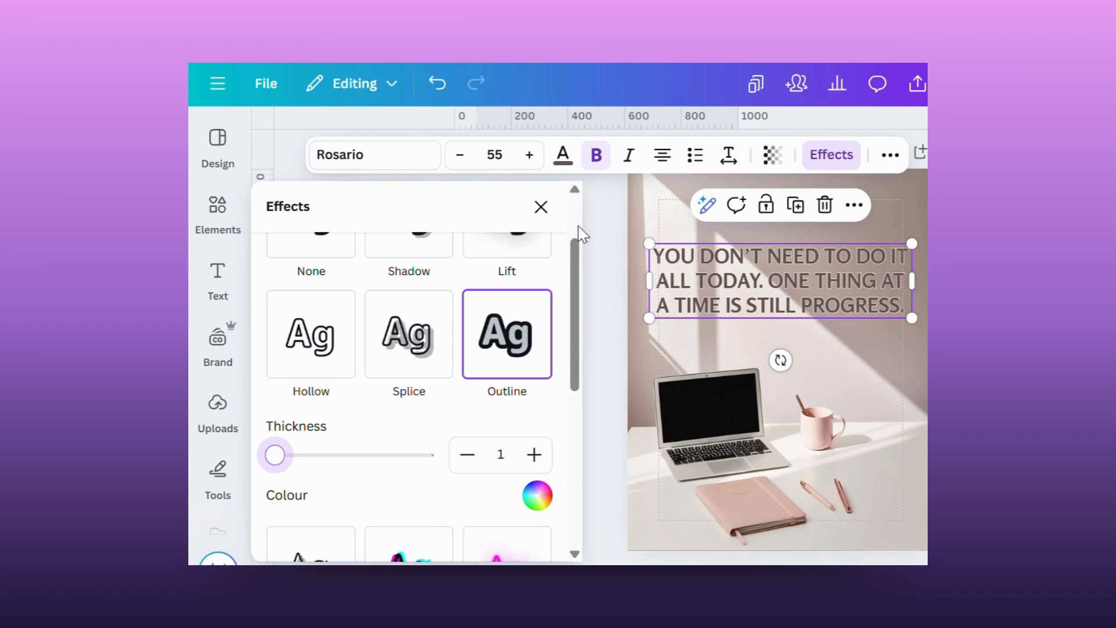
Try the Echo effect on the quote text, and replace it with the Glitch effect.
left_click_drag(575, 337, 576, 443)
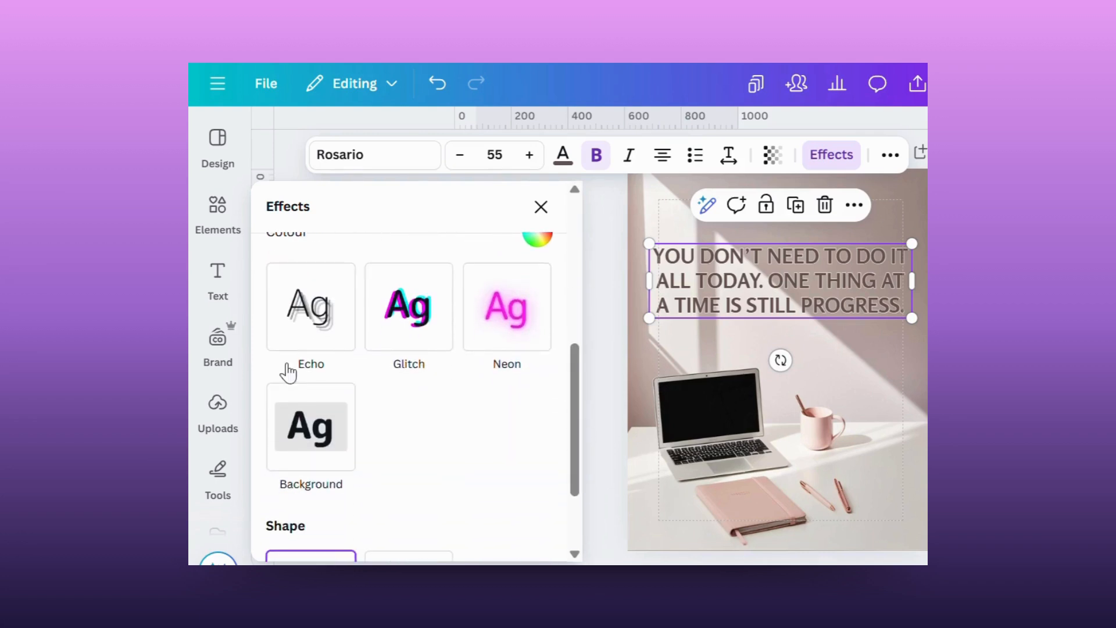
left_click(305, 323)
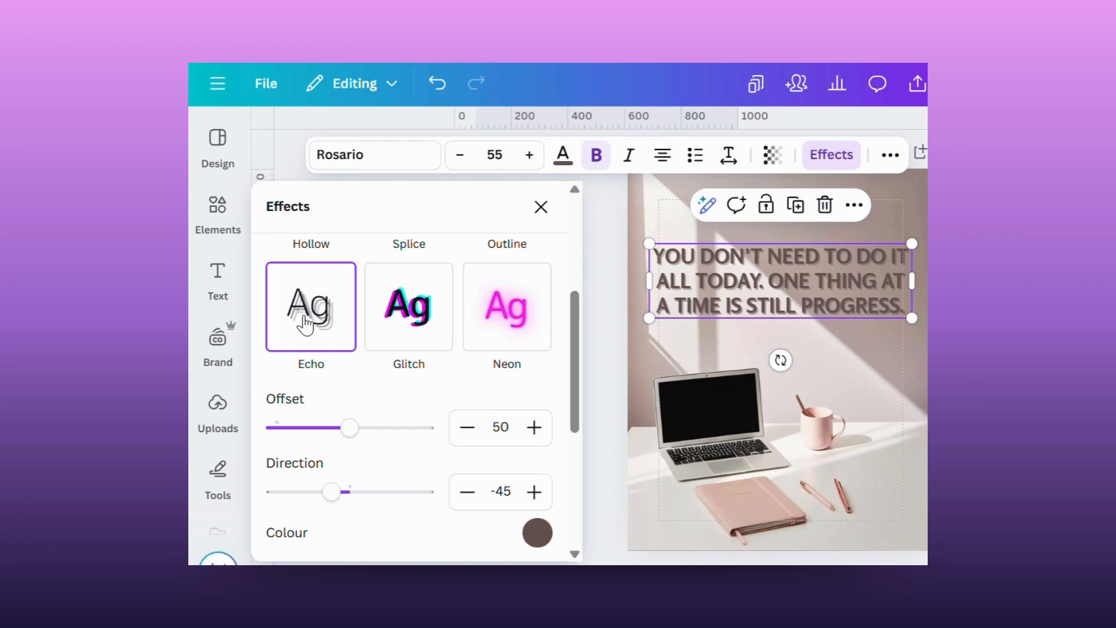
left_click(409, 330)
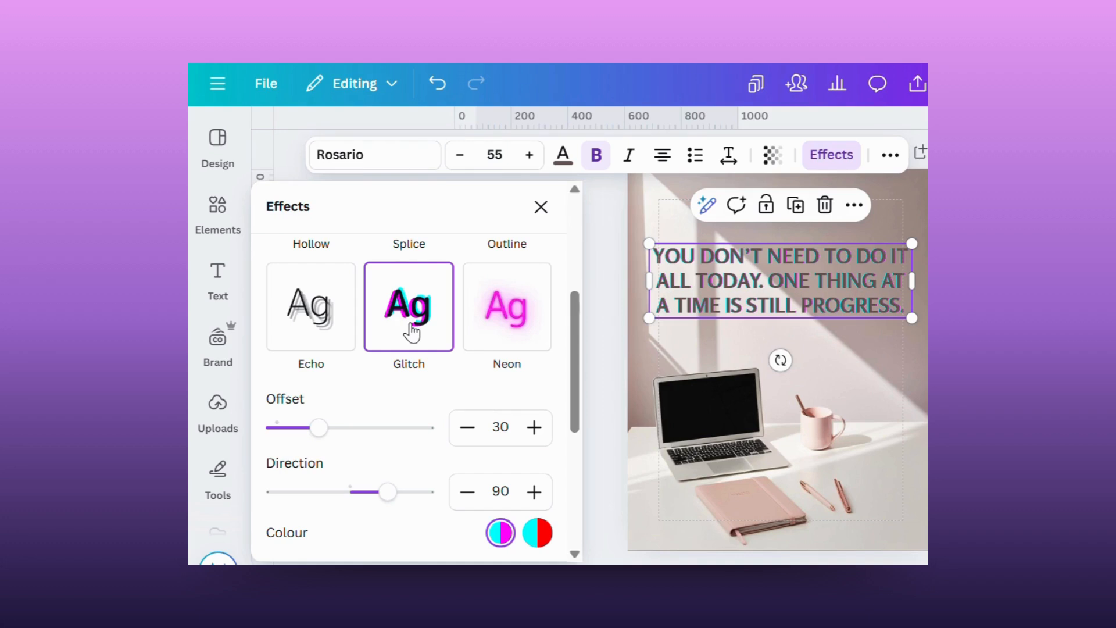
Try the Neon effect on the quote text with its intensity set to 80.
left_click(520, 327)
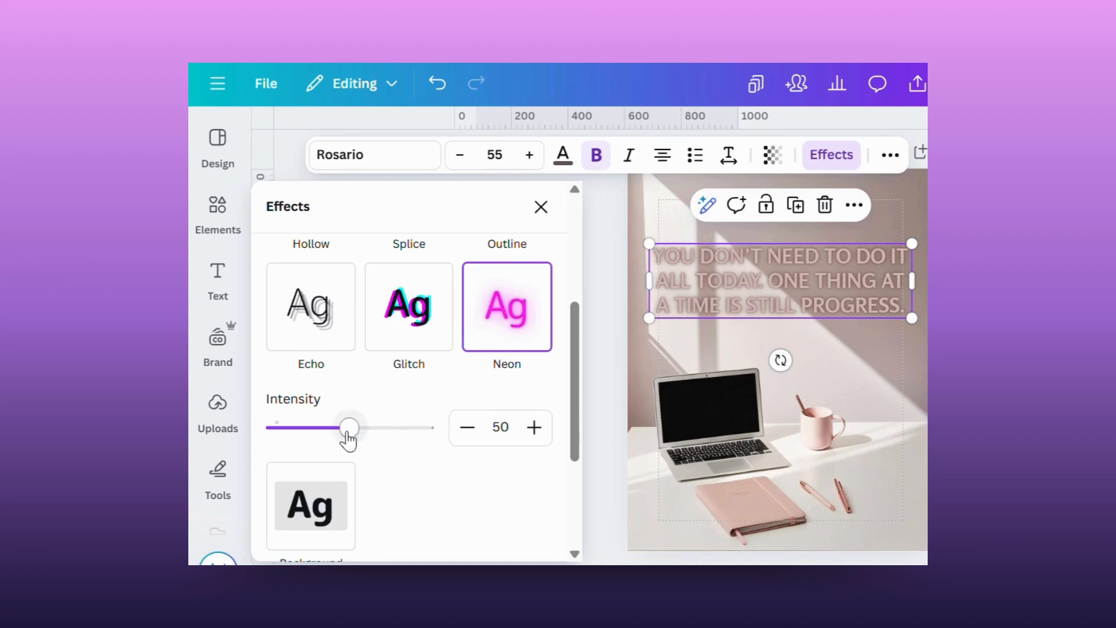
left_click_drag(349, 437, 396, 447)
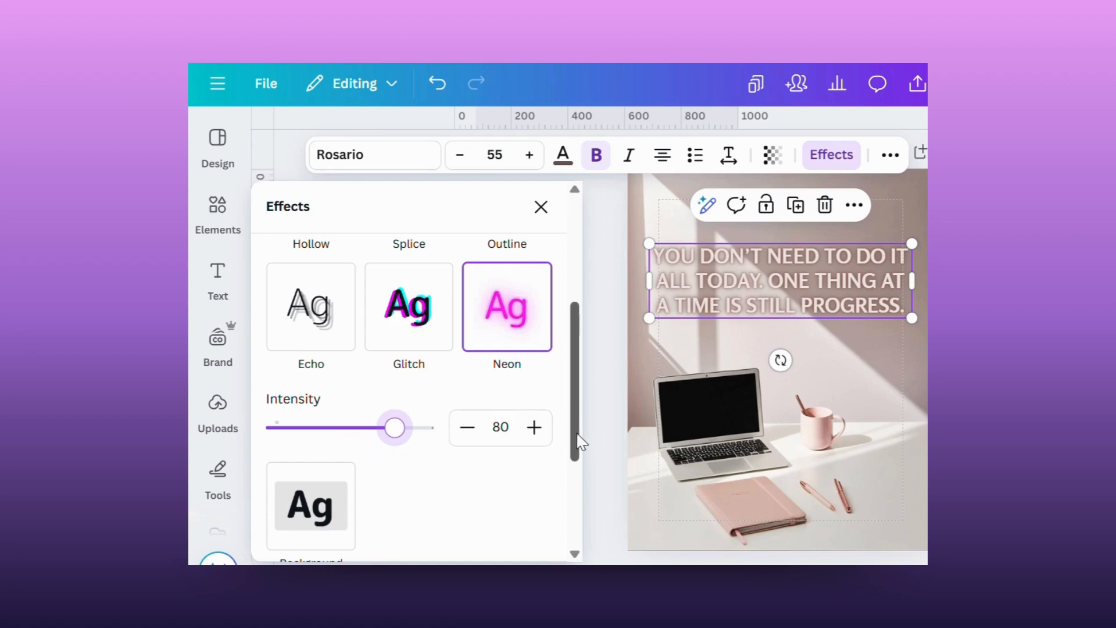
Try the Background effect behind the quote text and lower its transparency value.
left_click_drag(580, 443, 579, 501)
left_click(306, 374)
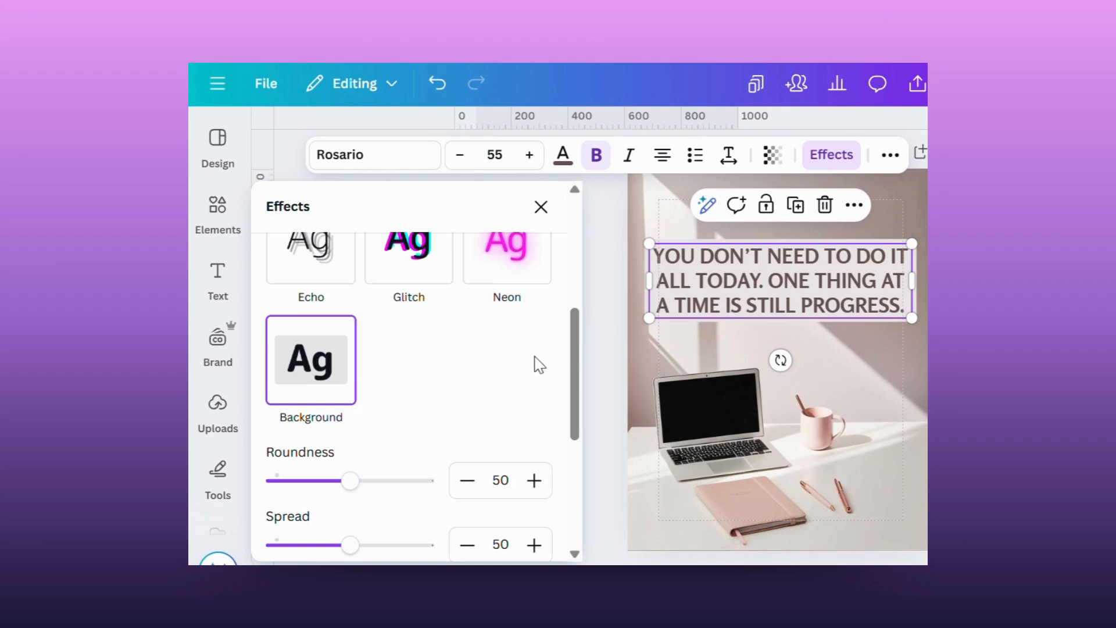
left_click_drag(579, 369, 523, 428)
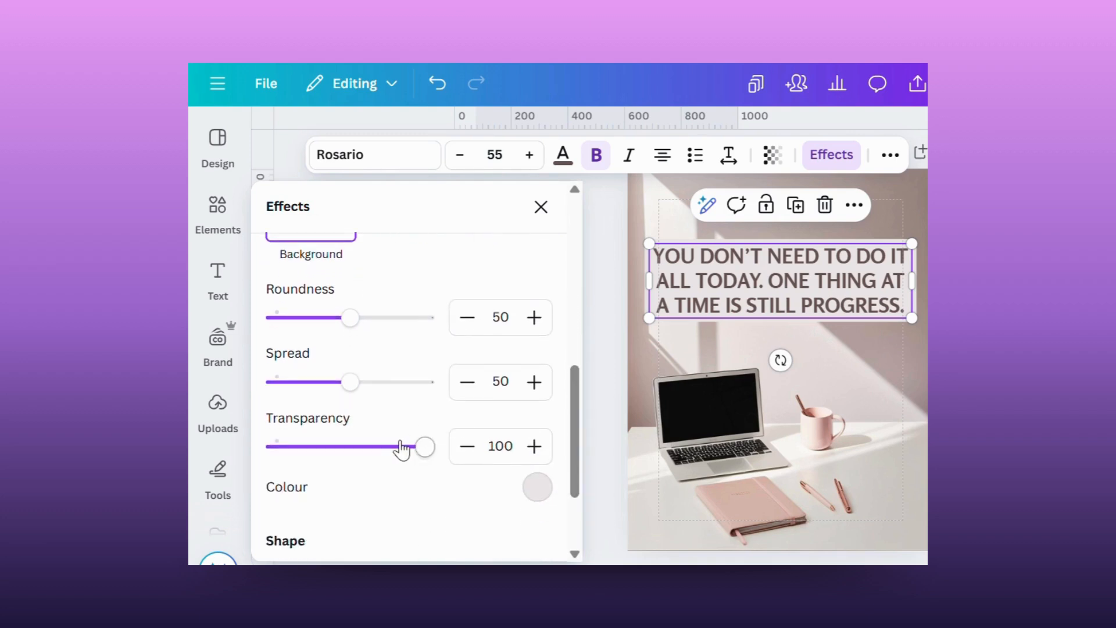
left_click_drag(424, 448, 350, 451)
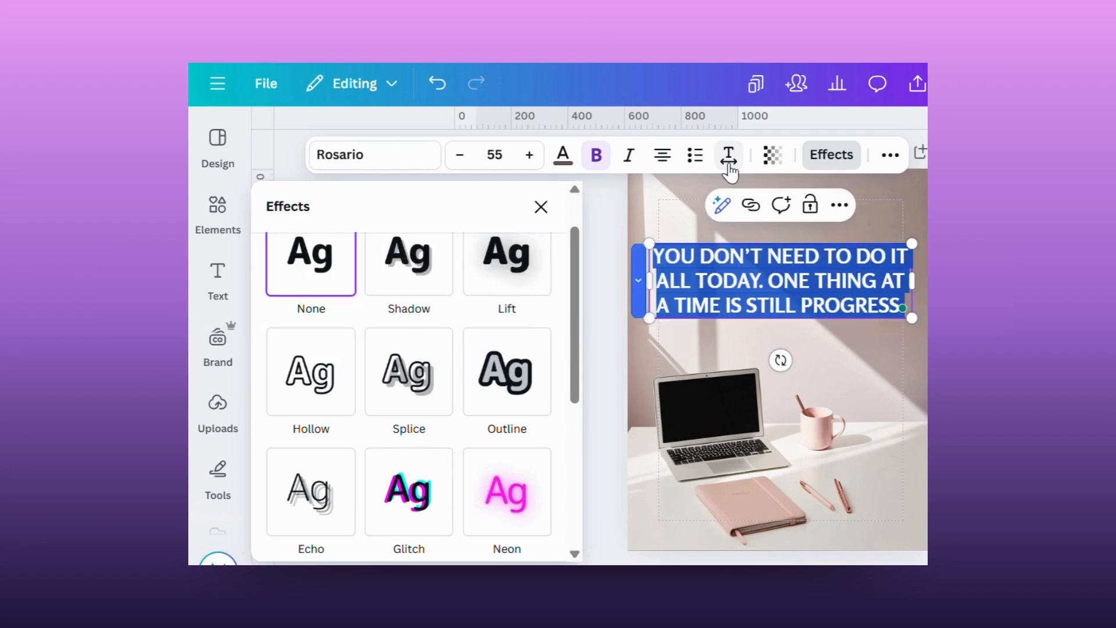
Try a line spacing of 1.24 on the quote text, and set it back to 1.2.
left_click(729, 163)
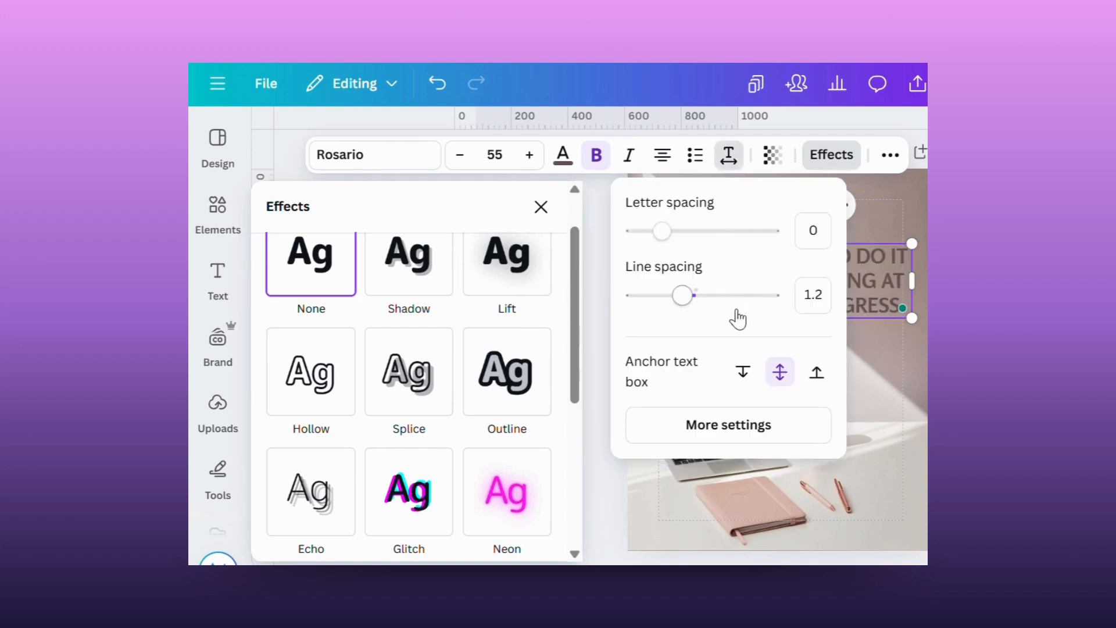
mouse_move(680, 295)
left_mouse_down()
mouse_move(656, 295)
mouse_move(703, 295)
mouse_move(685, 295)
left_mouse_up()
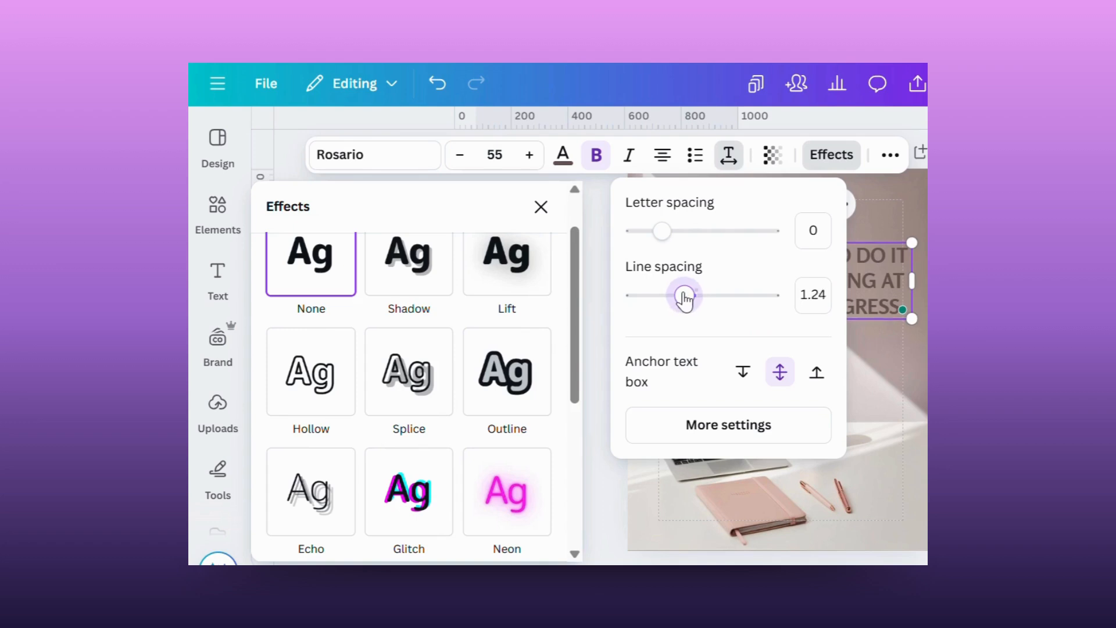
left_click(822, 294)
type("1.2")
key("Return")
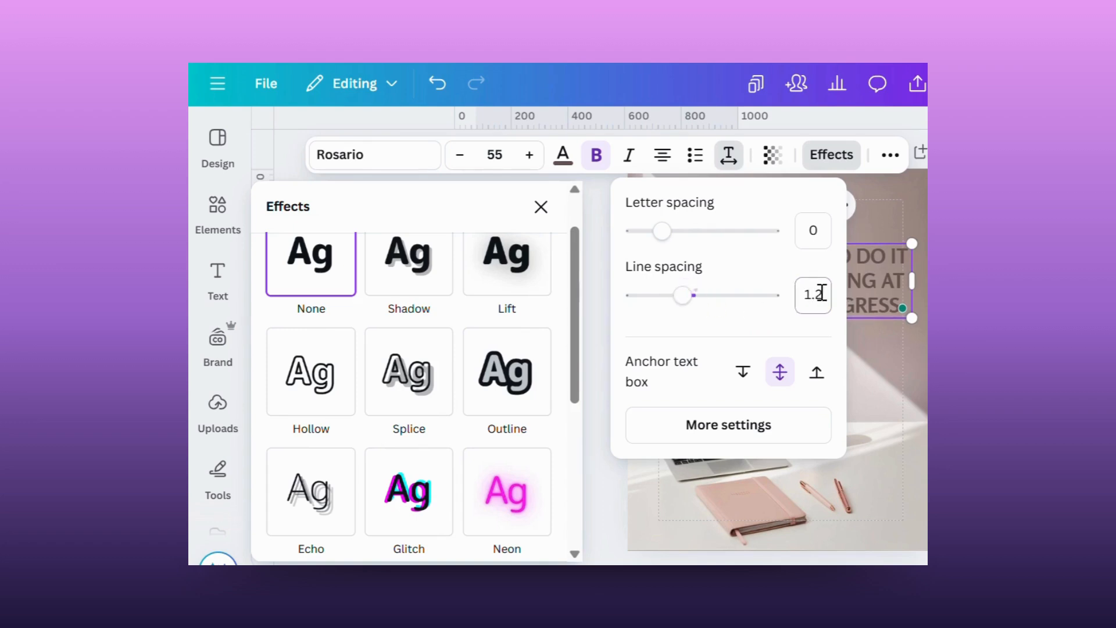
Look at the advanced spacing and formatting settings for the quote text, and close them.
left_click(758, 428)
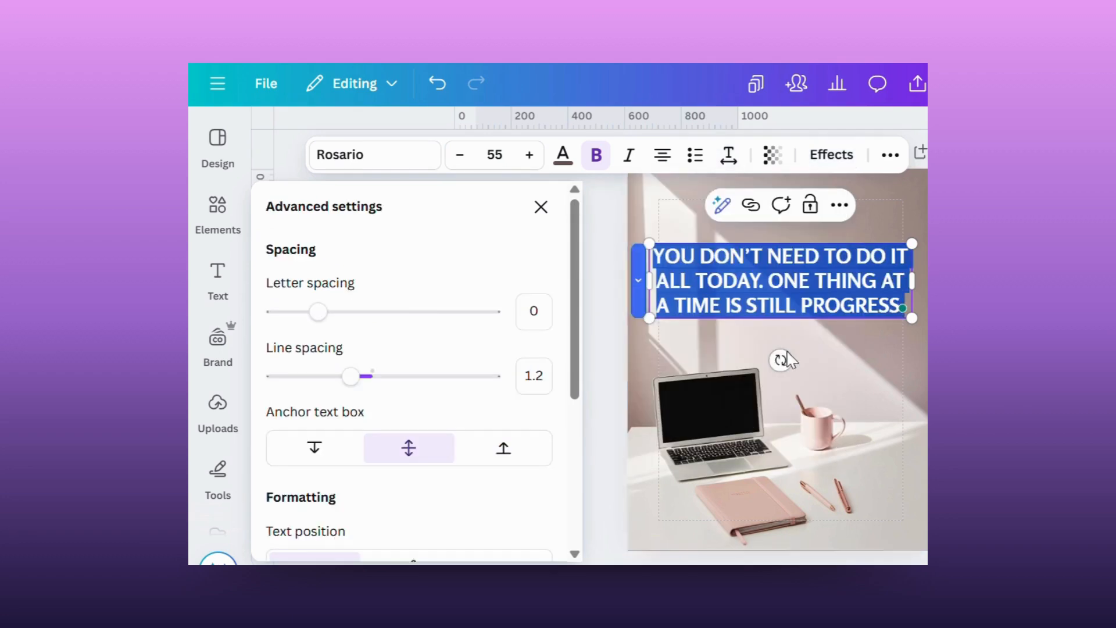
mouse_move(579, 369)
left_mouse_down()
mouse_move(581, 519)
mouse_move(586, 375)
left_mouse_up()
left_click(602, 410)
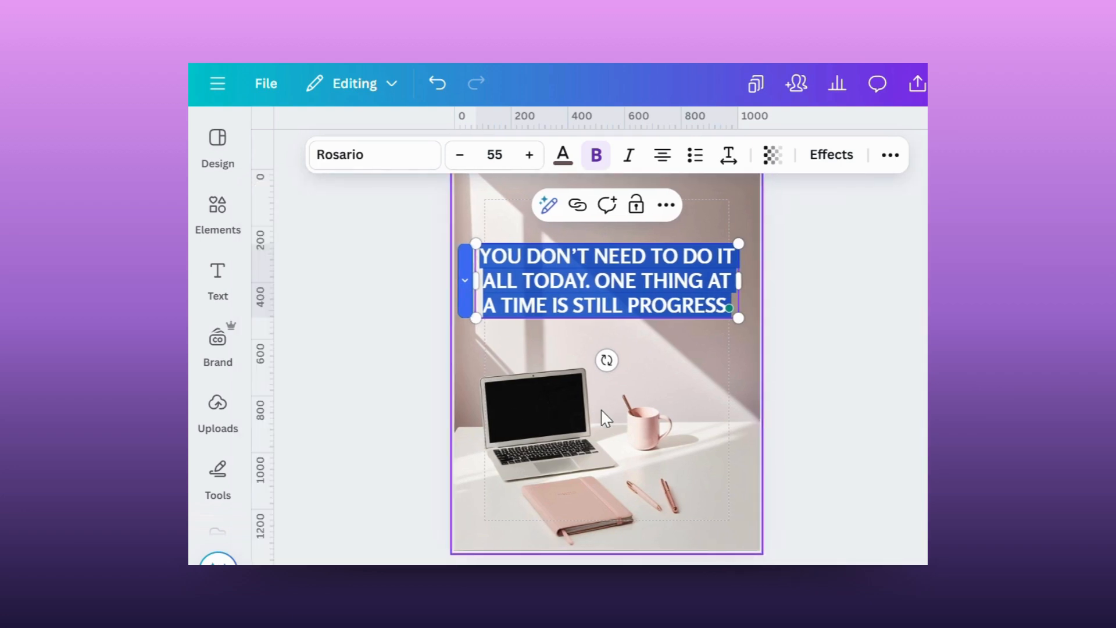